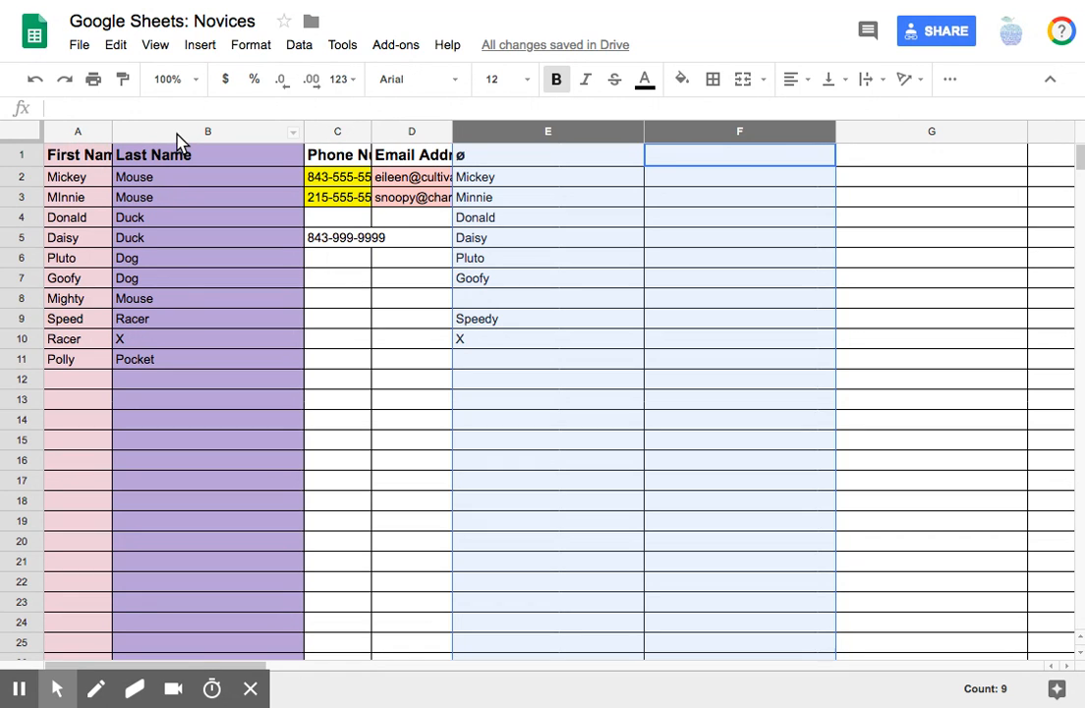
# - Resize columns A to D individually, widening First Name and Phone Number to fit their headers and narrowing Last Name and Email Address
pyautogui.click(89, 134)
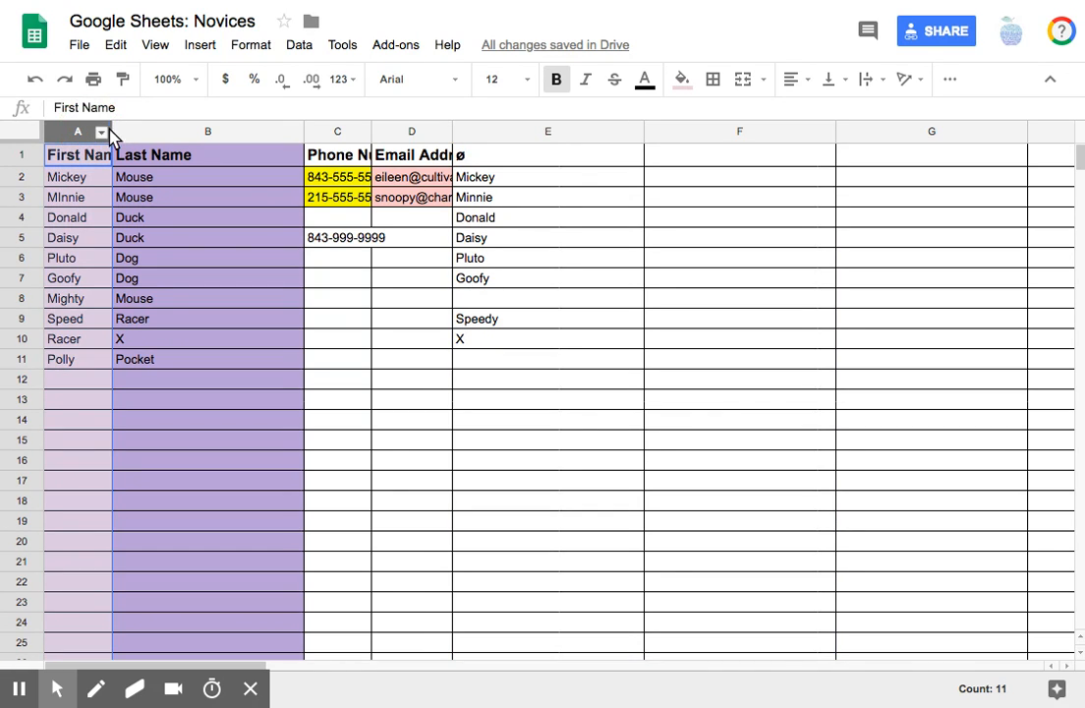
pyautogui.click(126, 135)
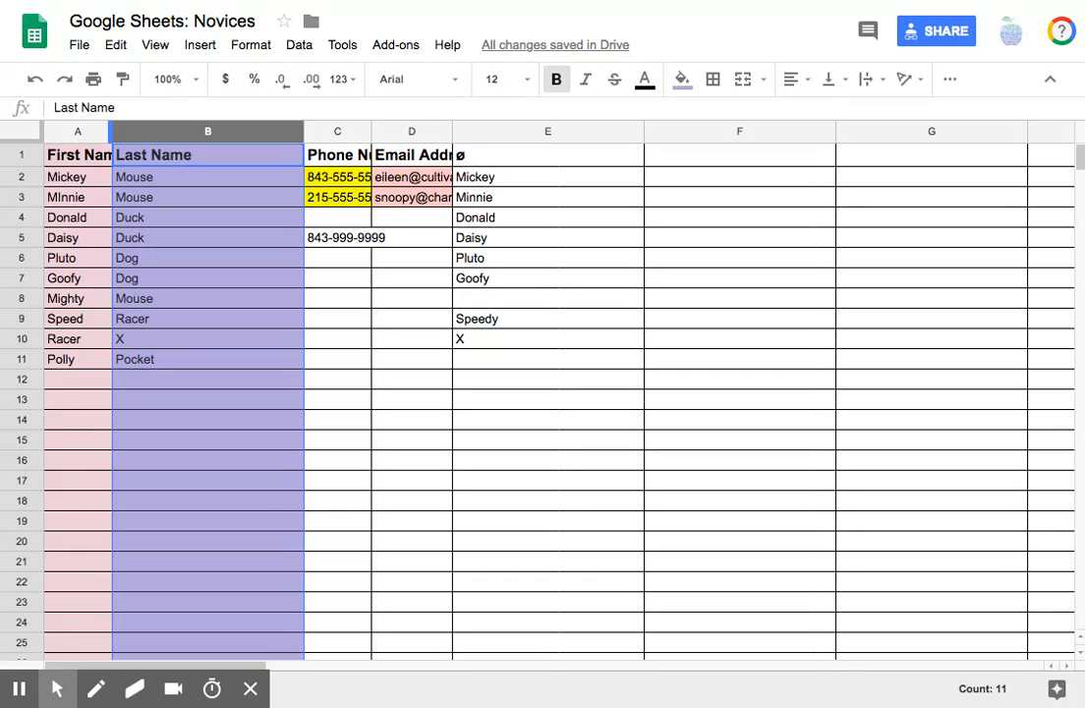
pyautogui.moveTo(111, 130); pyautogui.dragTo(165, 131)
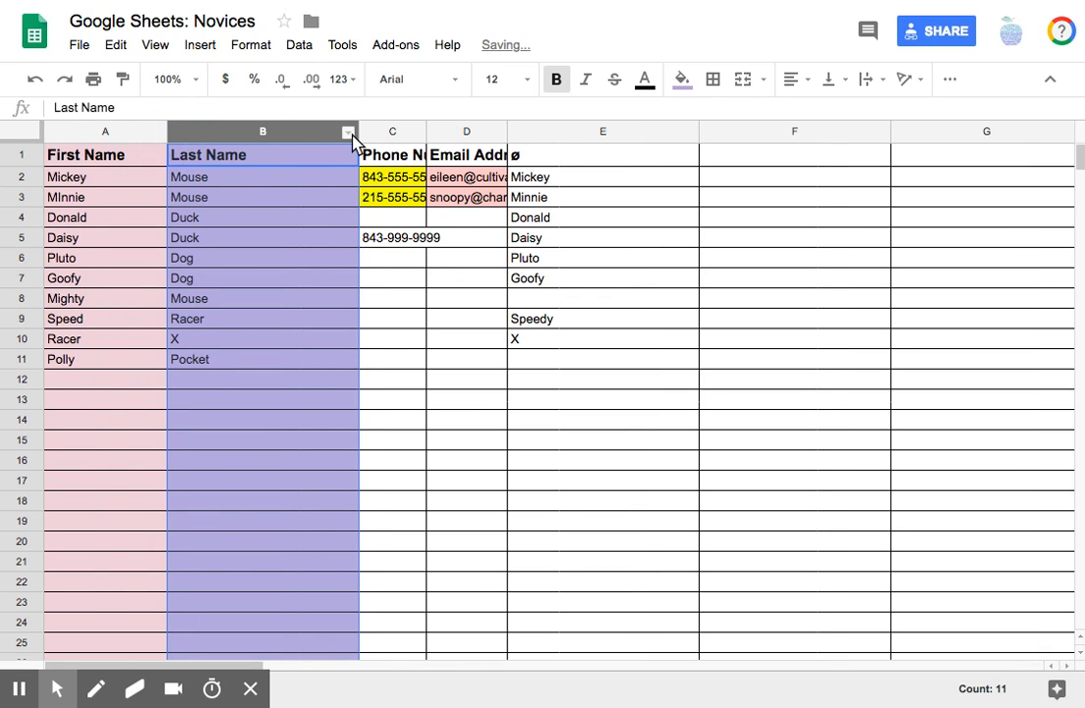
pyautogui.moveTo(359, 141); pyautogui.dragTo(272, 133)
pyautogui.moveTo(343, 140); pyautogui.dragTo(397, 131)
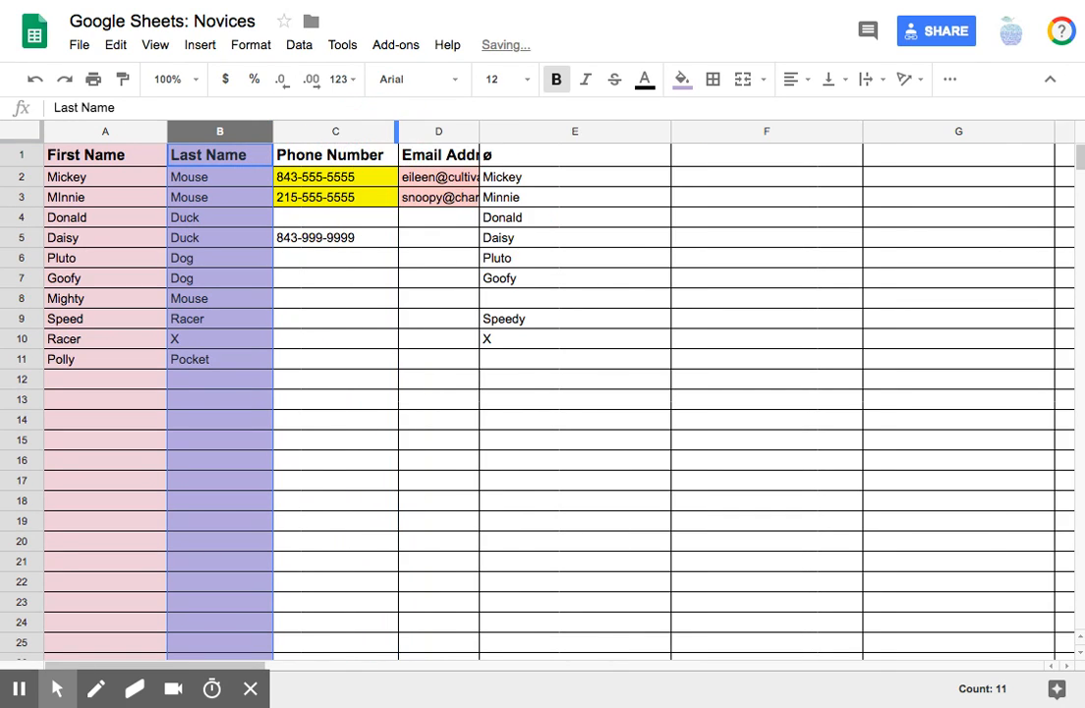
pyautogui.moveTo(476, 132)
pyautogui.mouseDown()
pyautogui.moveTo(518, 127)
pyautogui.moveTo(455, 131)
pyautogui.mouseUp()
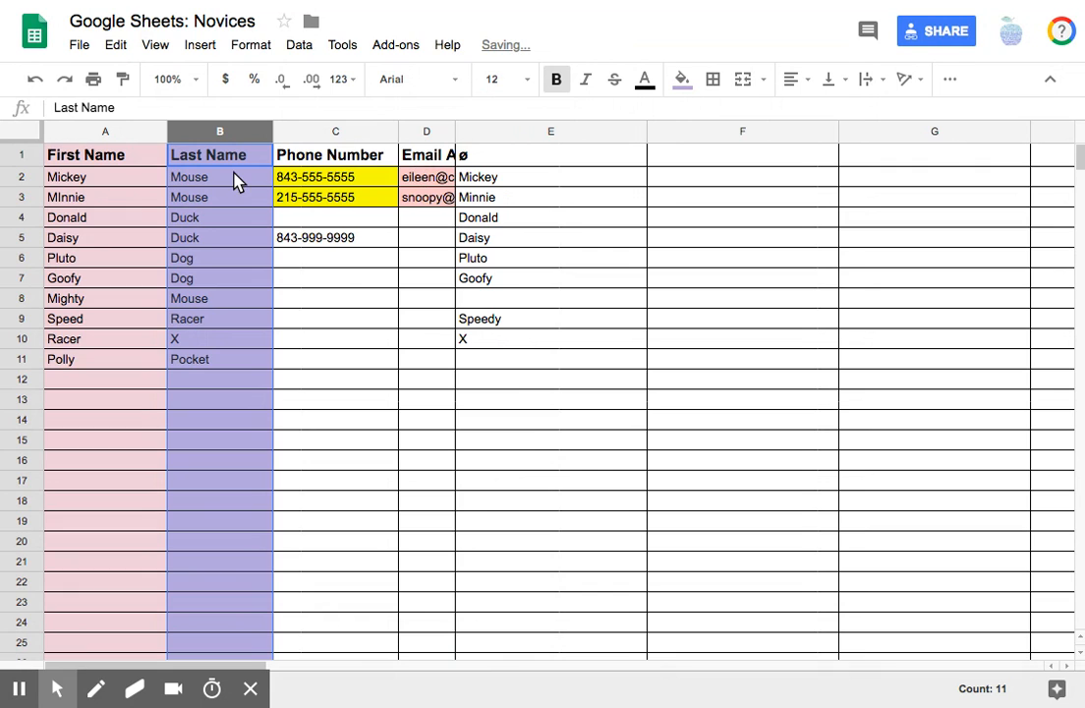
# - Resize all columns of the sheet together, first to a wide and then to a narrow uniform width, and select columns A to D
pyautogui.click(22, 131)
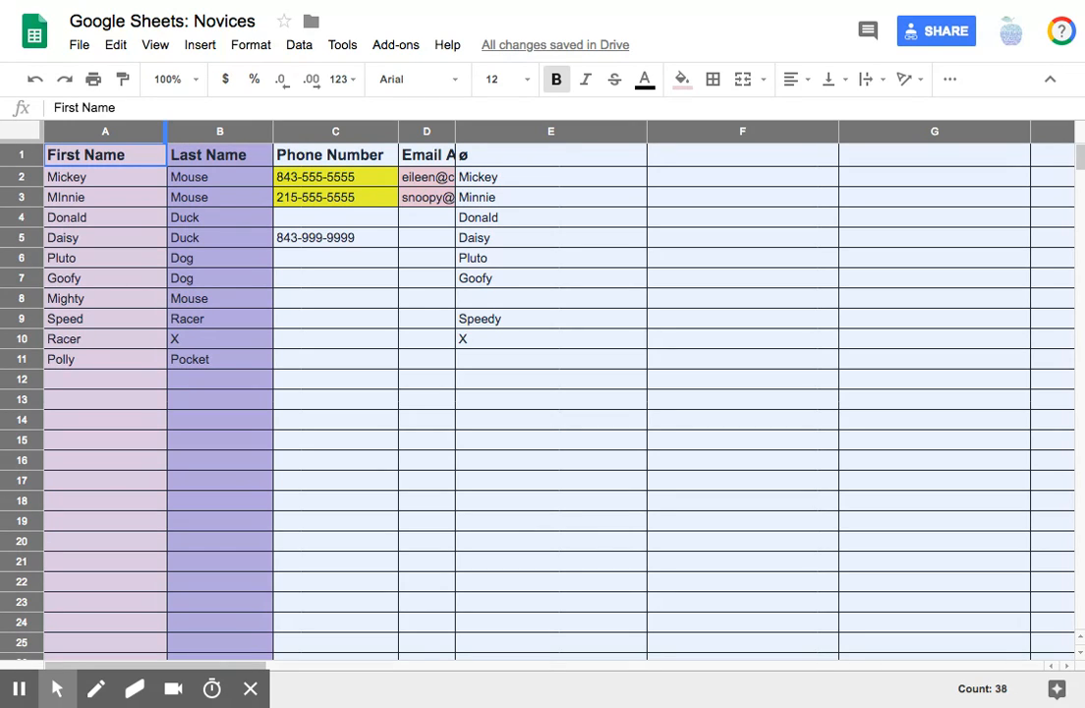
pyautogui.moveTo(166, 129); pyautogui.dragTo(206, 127)
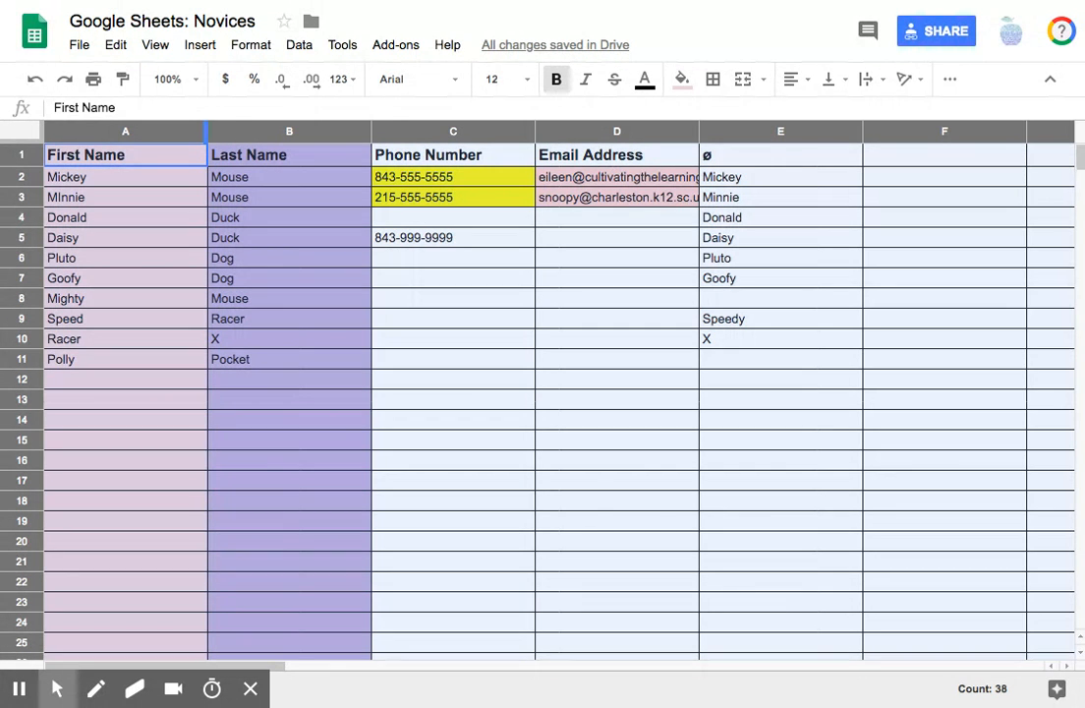
pyautogui.moveTo(206, 128); pyautogui.dragTo(88, 138)
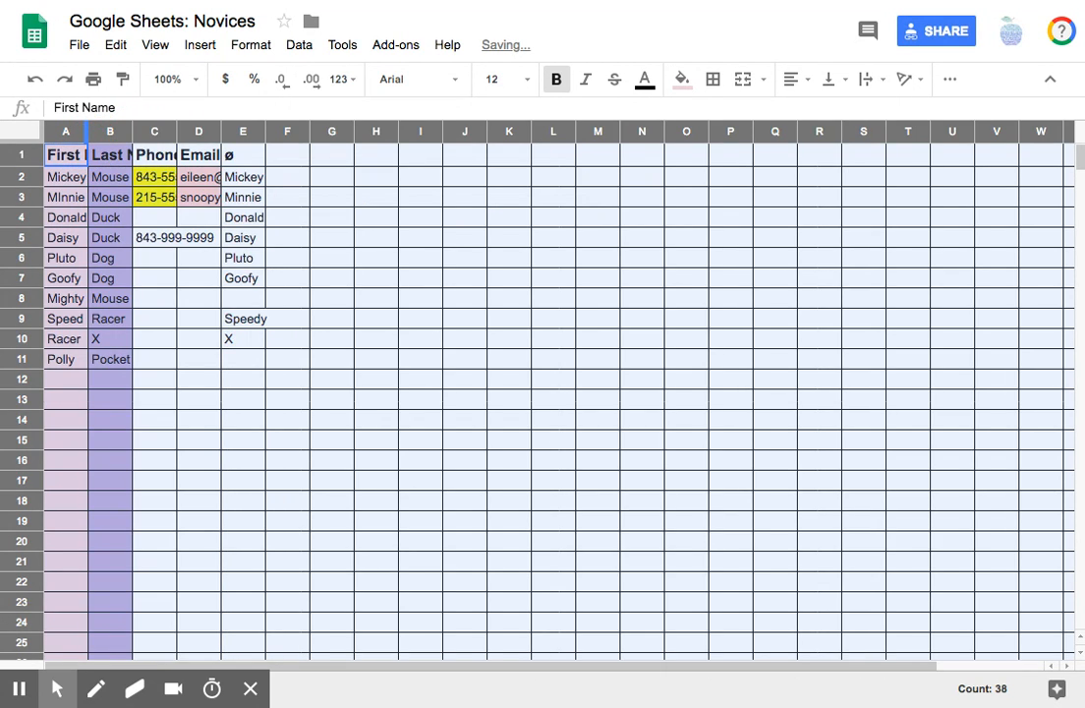
pyautogui.click(82, 132)
pyautogui.keyDown('shift'); pyautogui.click(196, 130); pyautogui.keyUp('shift')
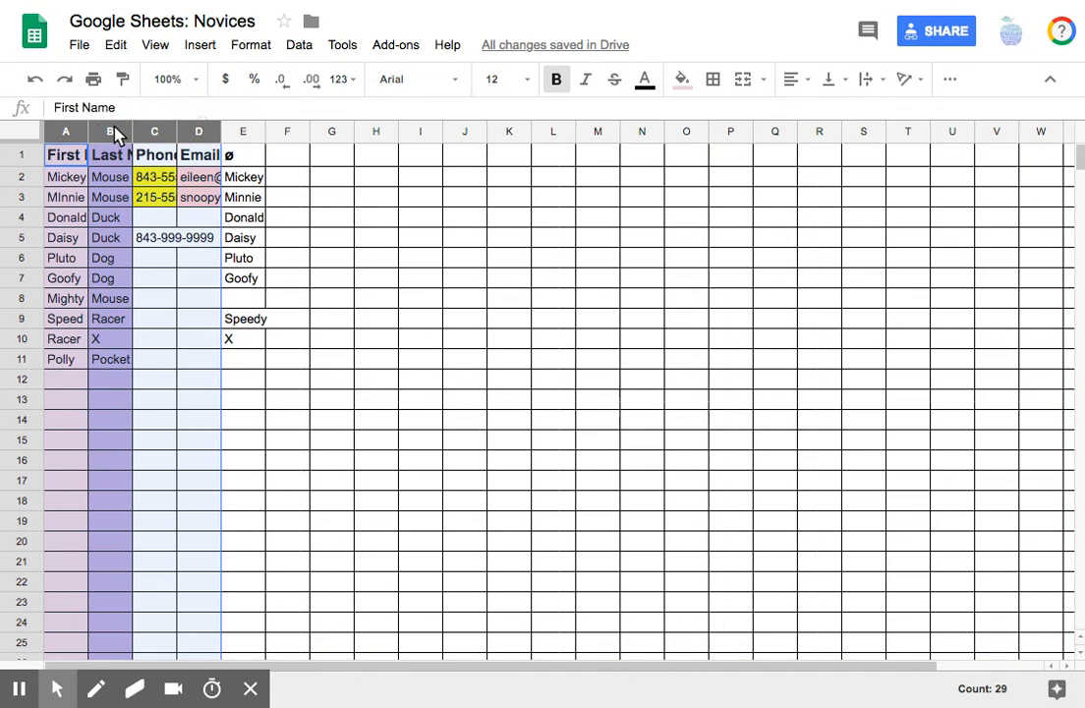
# - Select the whole sheet and auto-fit every column's width to its contents
pyautogui.click(22, 130)
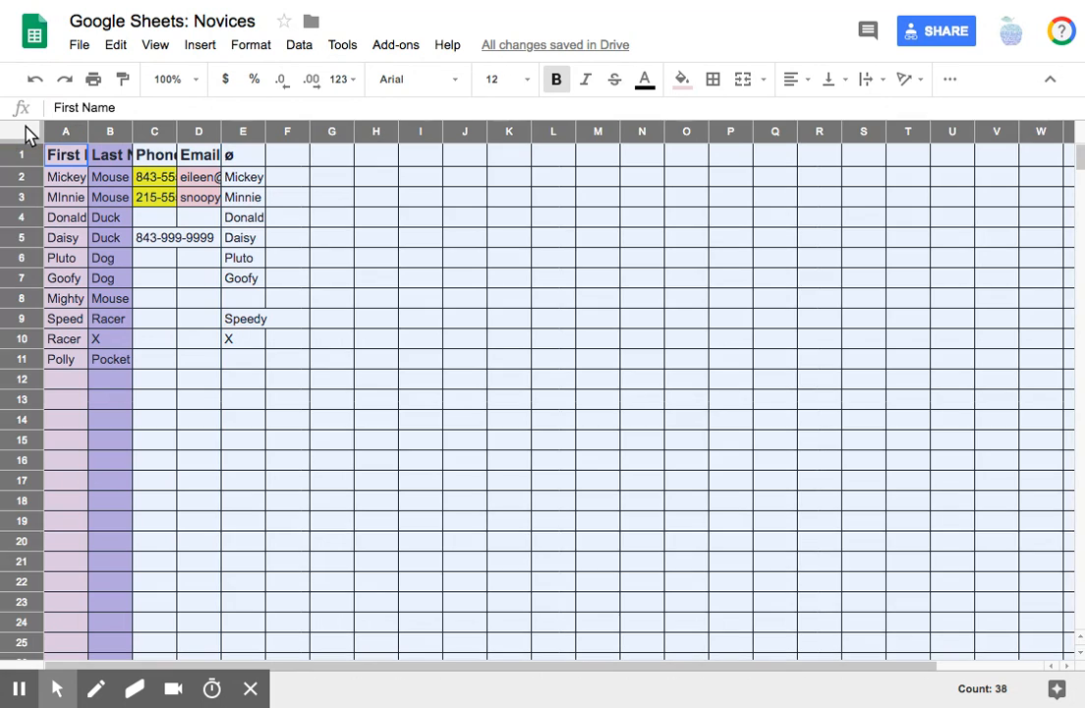
pyautogui.moveTo(89, 130); pyautogui.dragTo(218, 131)
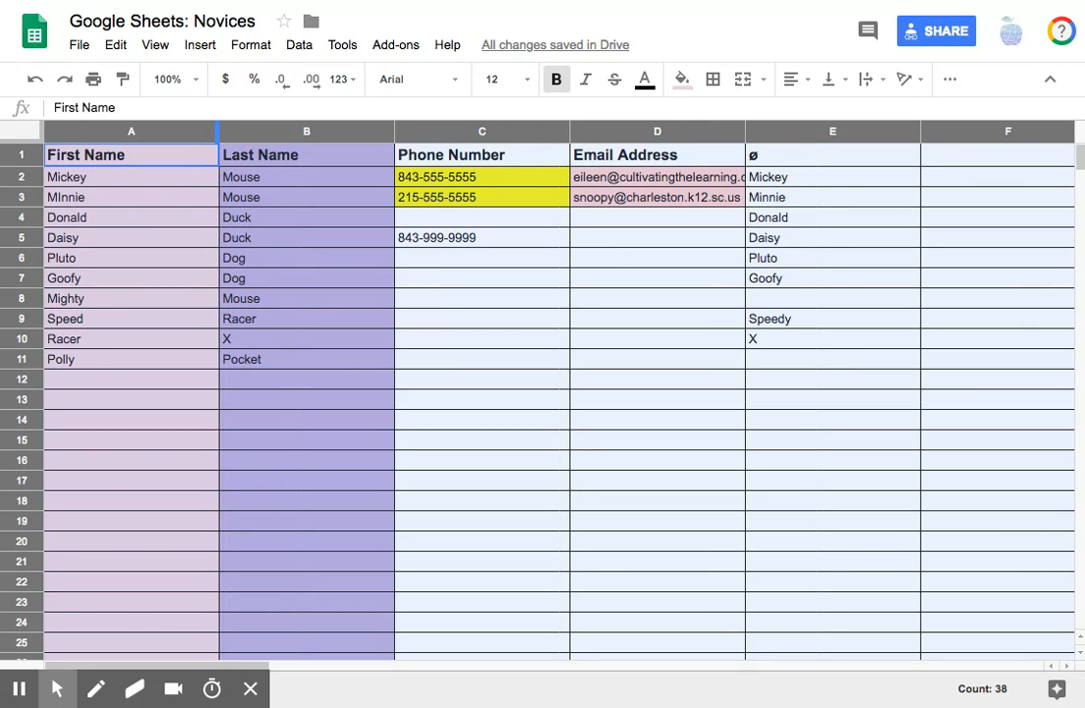
pyautogui.moveTo(218, 131); pyautogui.dragTo(219, 131)
pyautogui.doubleClick(218, 130)
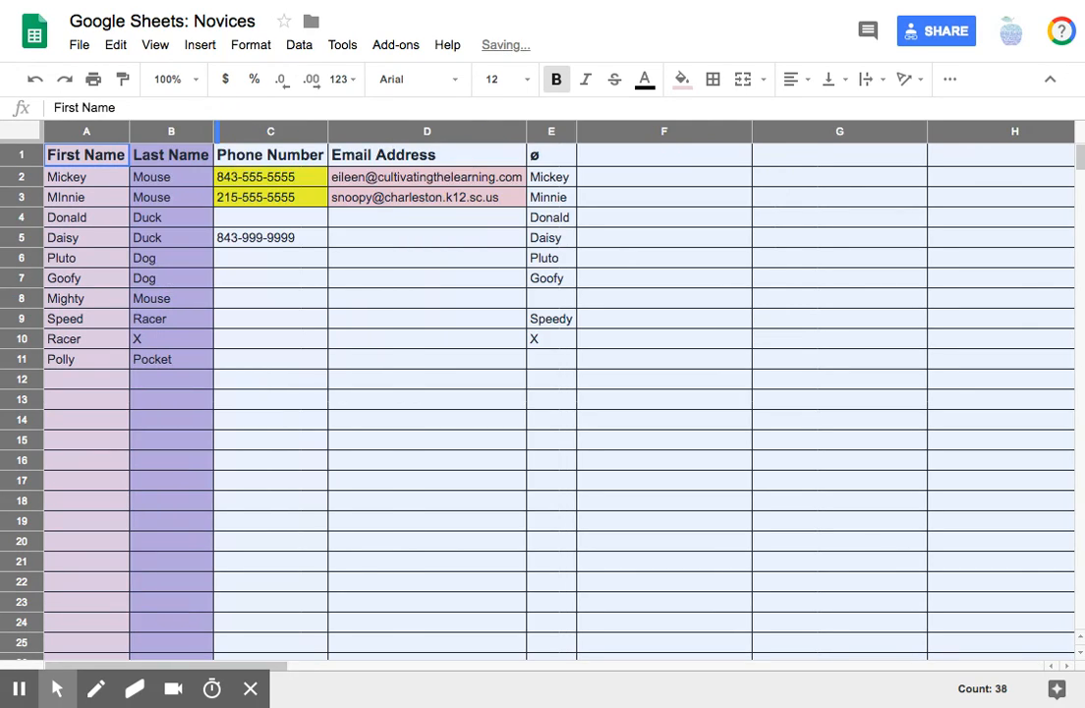
# - Select rows 1 to 11 and resize them together to a uniform height slightly taller than the rows below
pyautogui.click(457, 134)
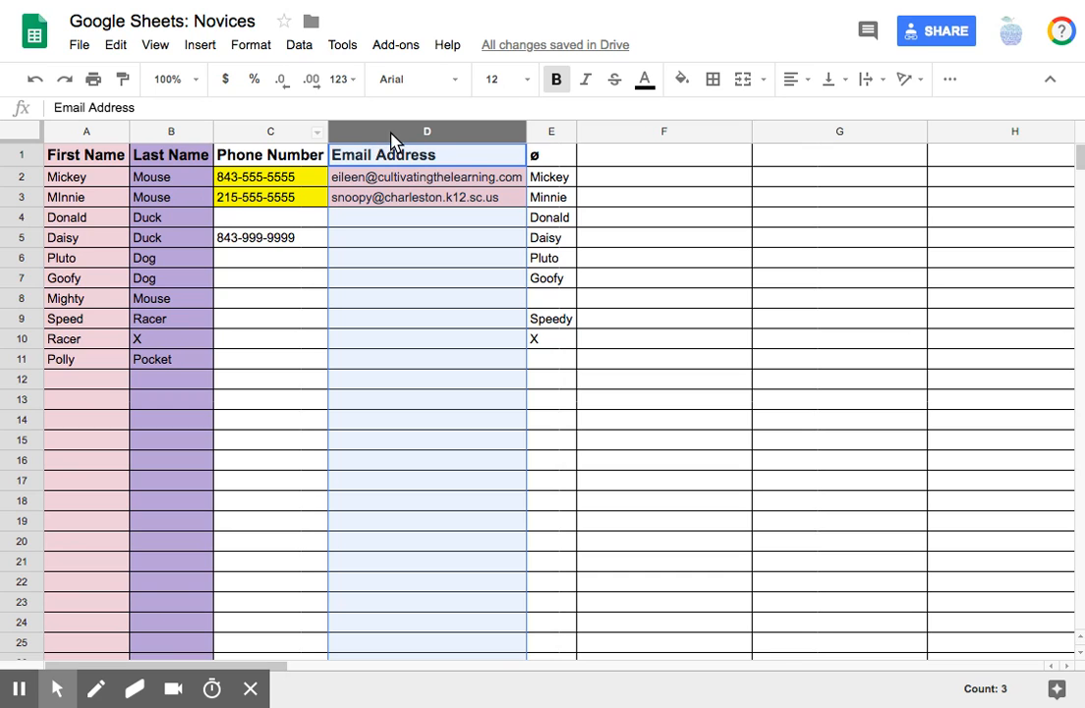
pyautogui.click(21, 177)
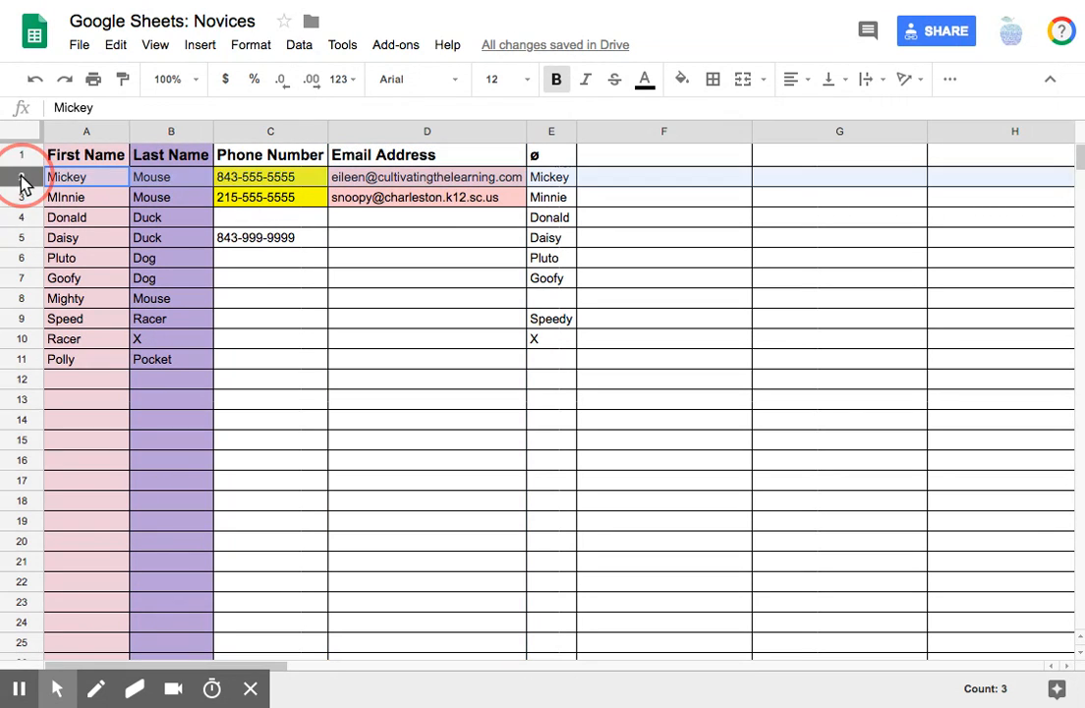
pyautogui.moveTo(20, 157); pyautogui.dragTo(35, 347)
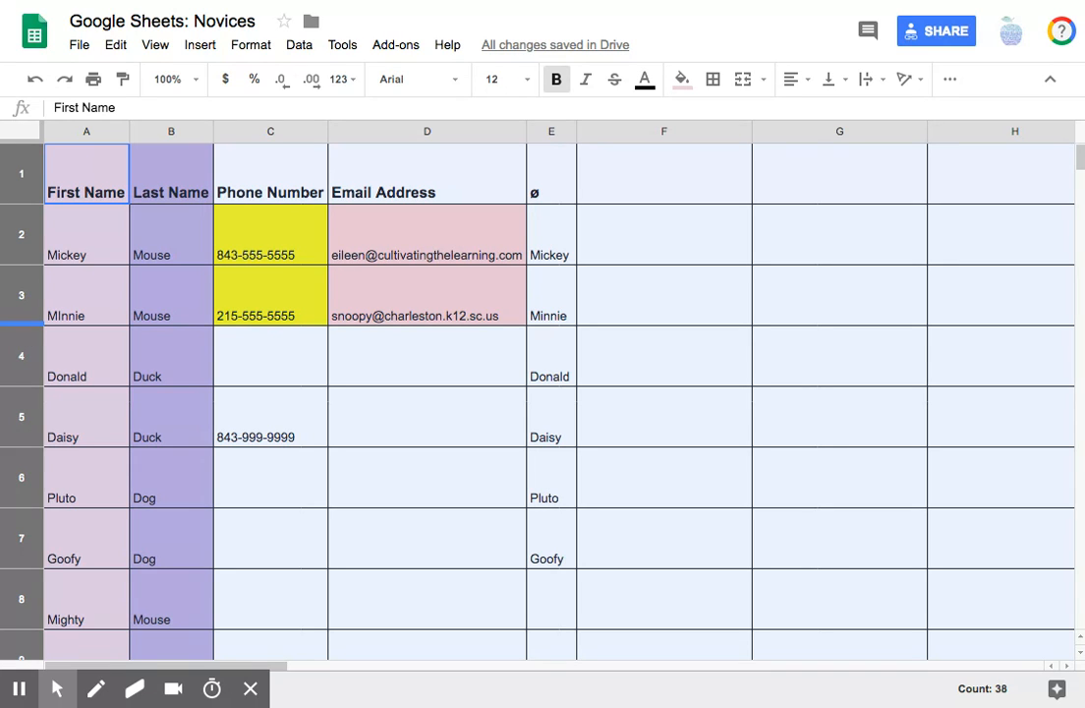
pyautogui.moveTo(20, 325); pyautogui.dragTo(20, 288)
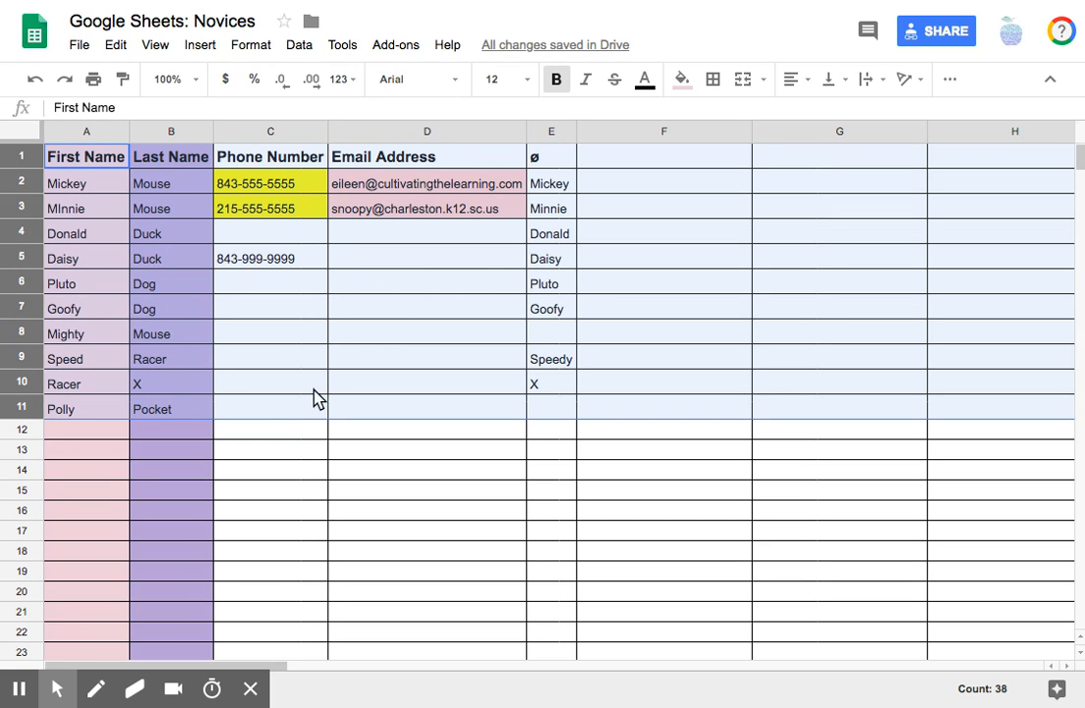
# - Enter "This answer is longer than I need it to be." in cell C11
pyautogui.click(263, 406)
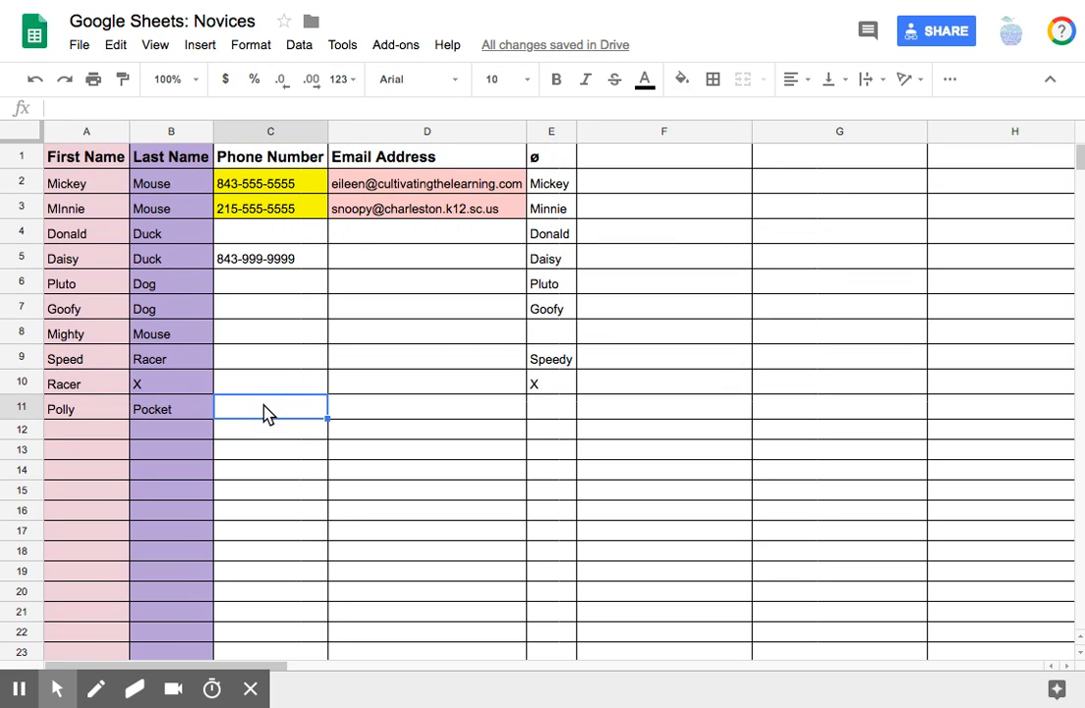
pyautogui.write('This a')
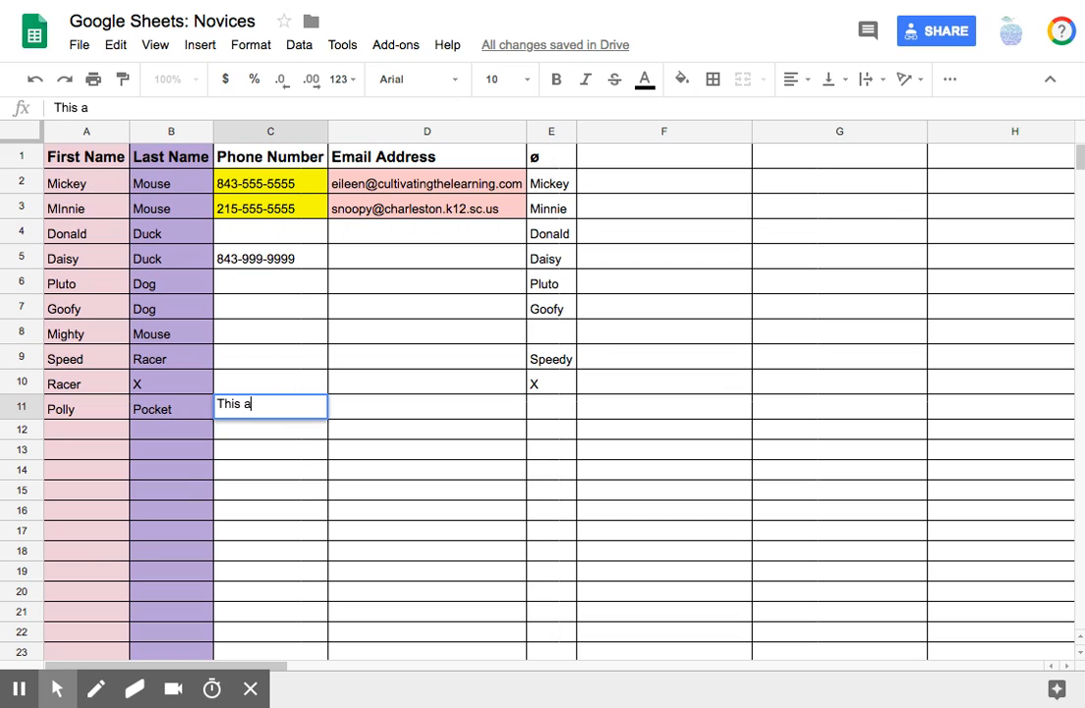
pyautogui.write('nswer is longer')
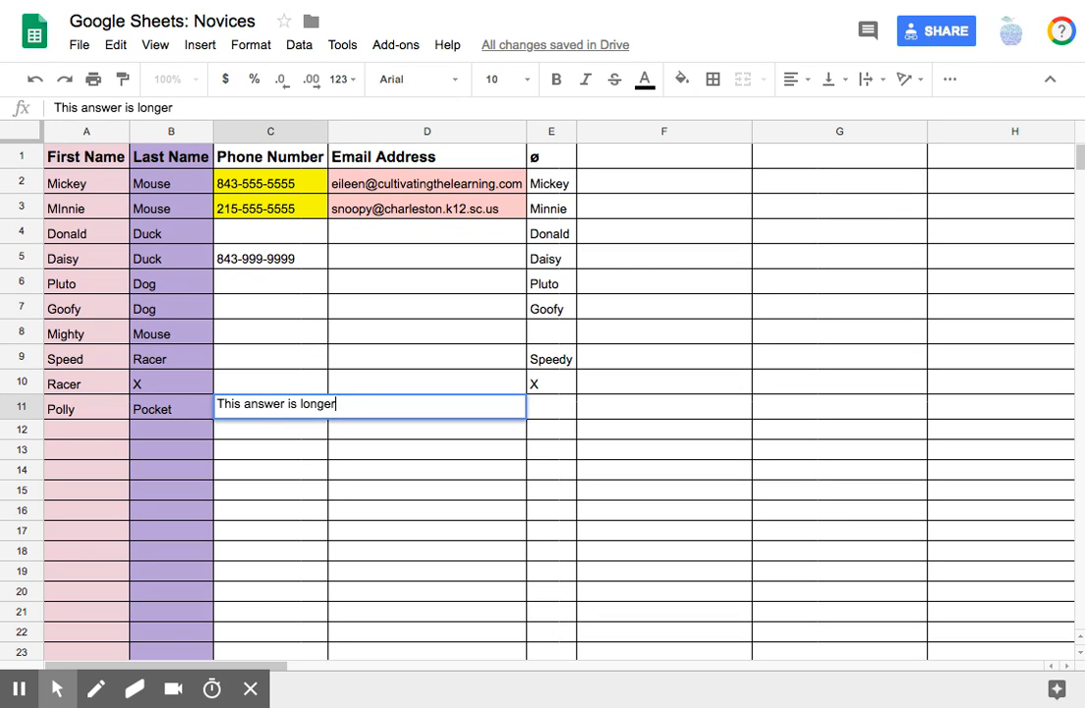
pyautogui.write(' than I need it to be.')
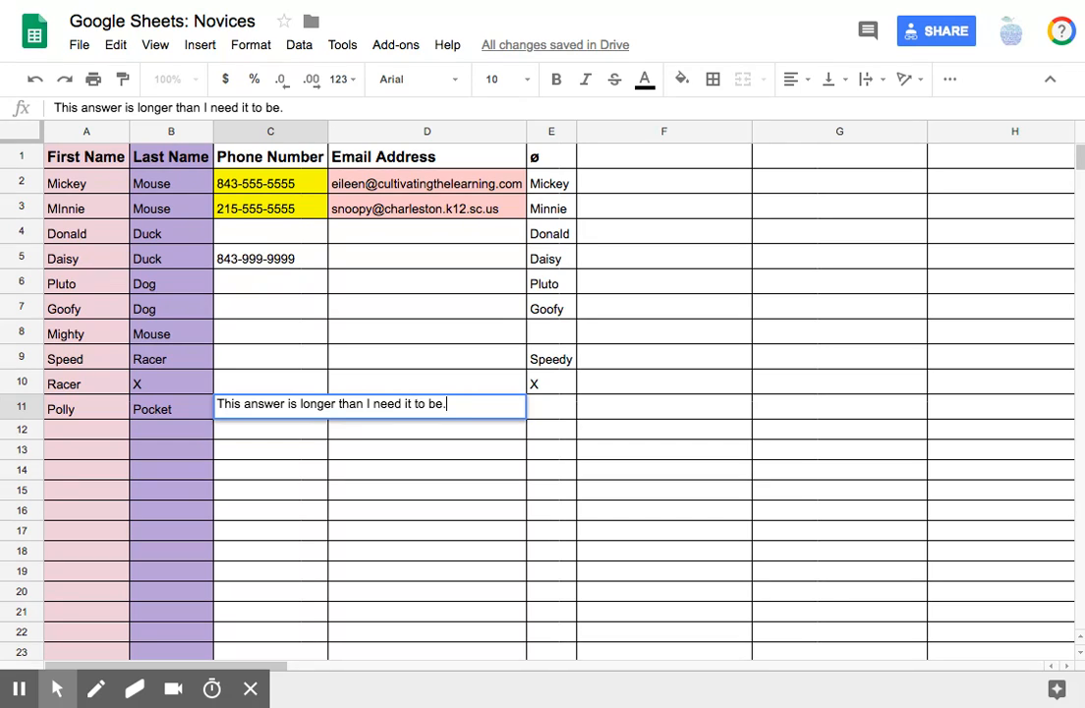
pyautogui.press('Return')
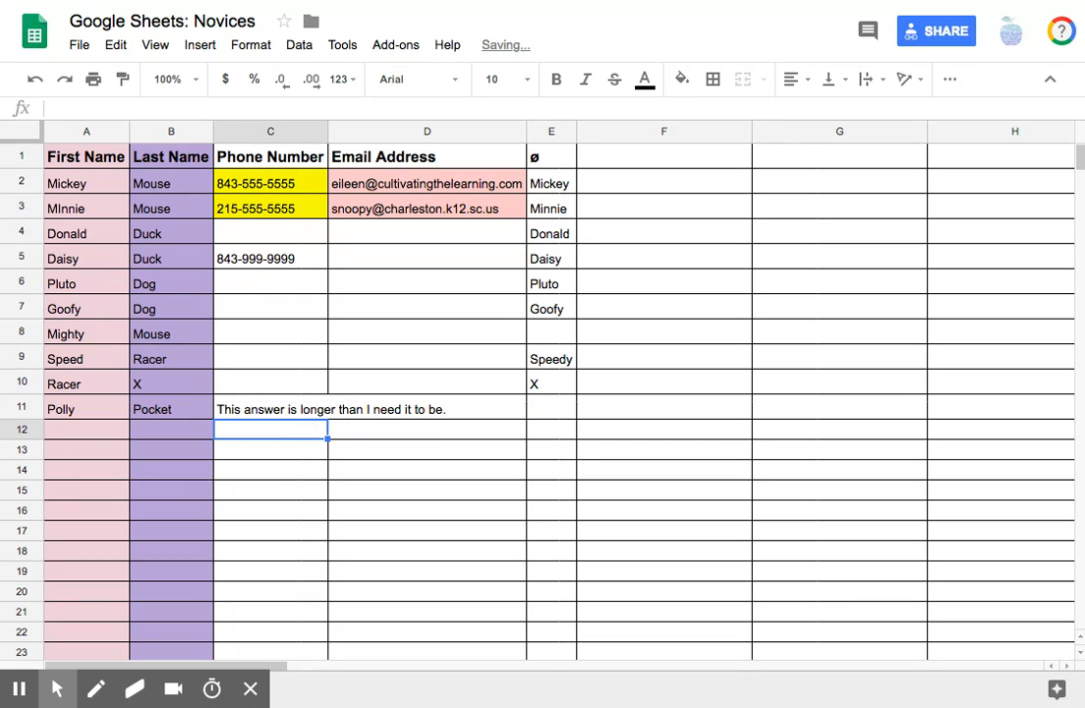
# - Enter "x" in cell D11, beside the long answer
pyautogui.click(371, 417)
pyautogui.write('x')
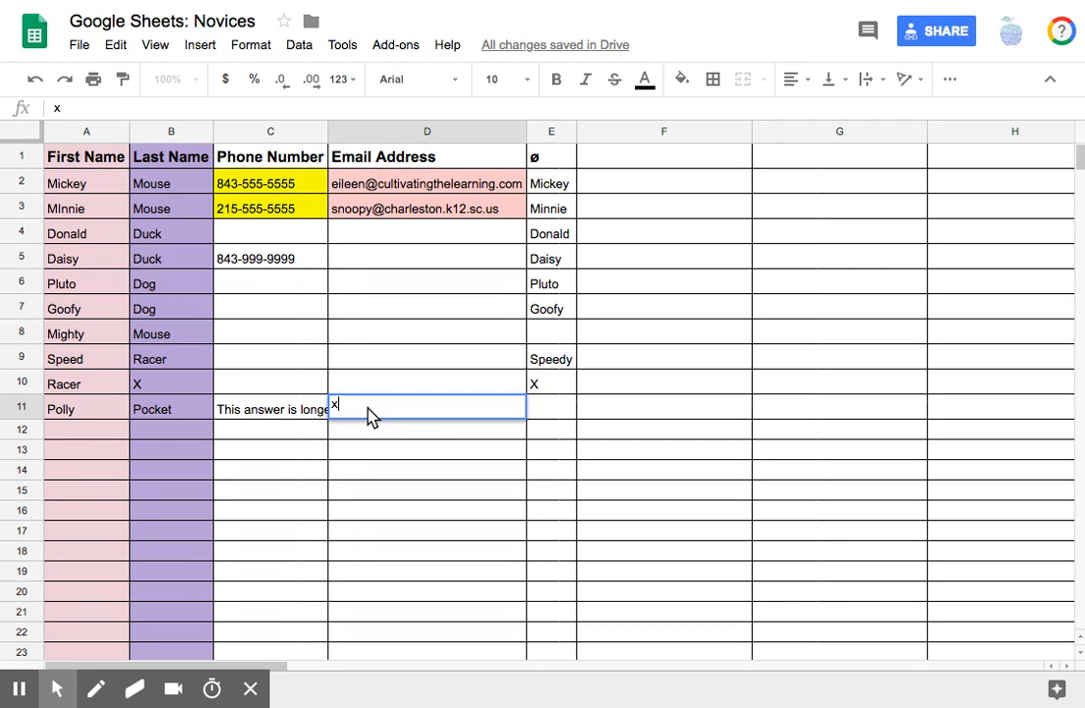
pyautogui.press('Return')
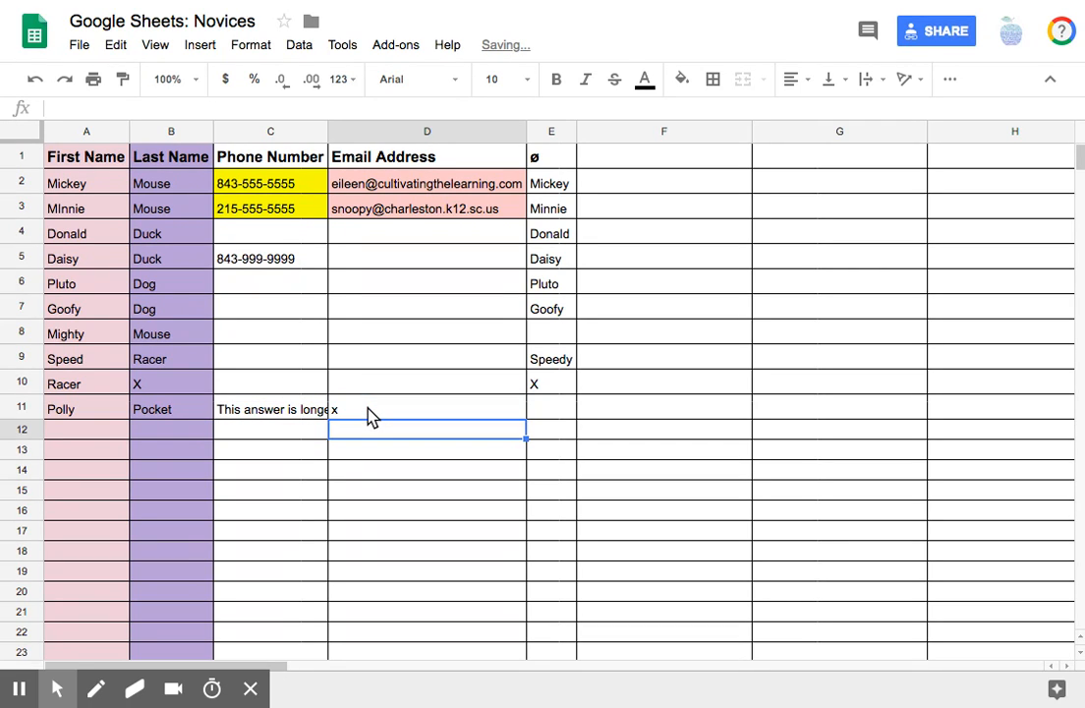
# - Set the text wrapping of cell C11 to Wrap
pyautogui.click(277, 409)
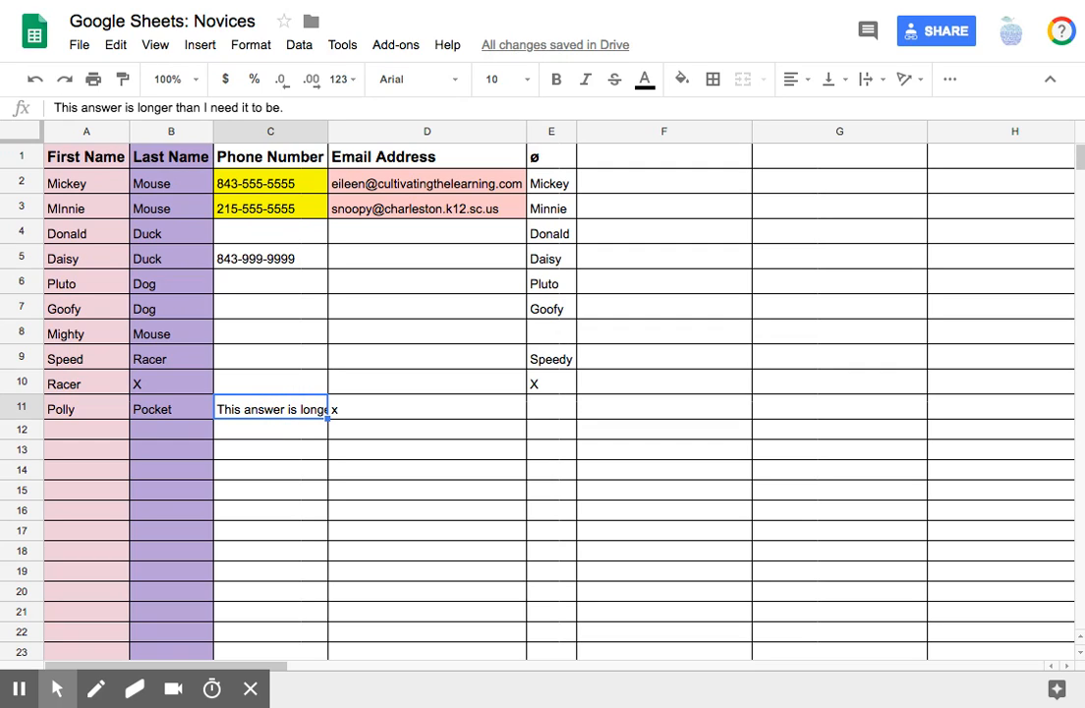
pyautogui.click(875, 84)
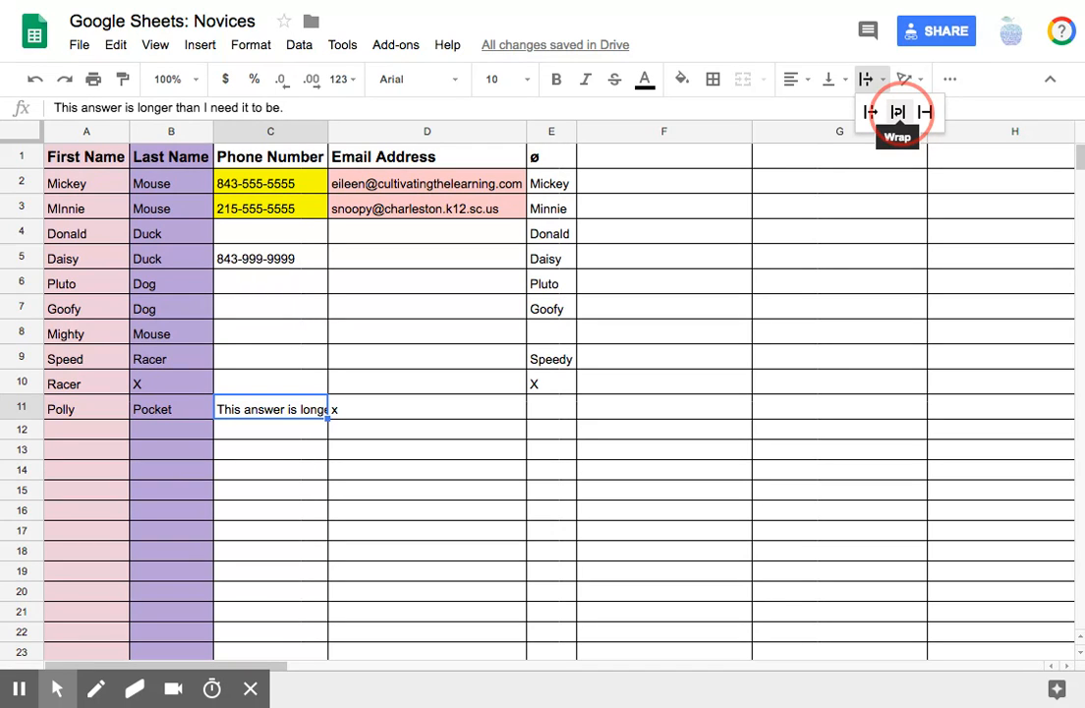
pyautogui.click(897, 112)
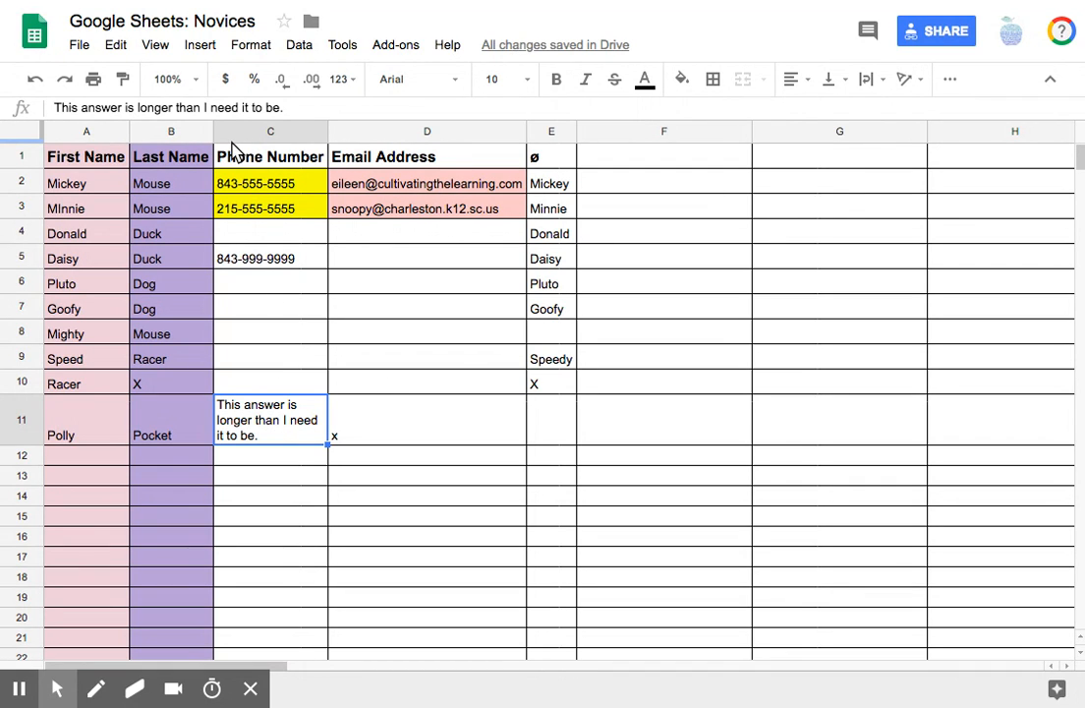
# - Apply the Wrap text setting to all cells of the sheet and deselect them
pyautogui.click(22, 130)
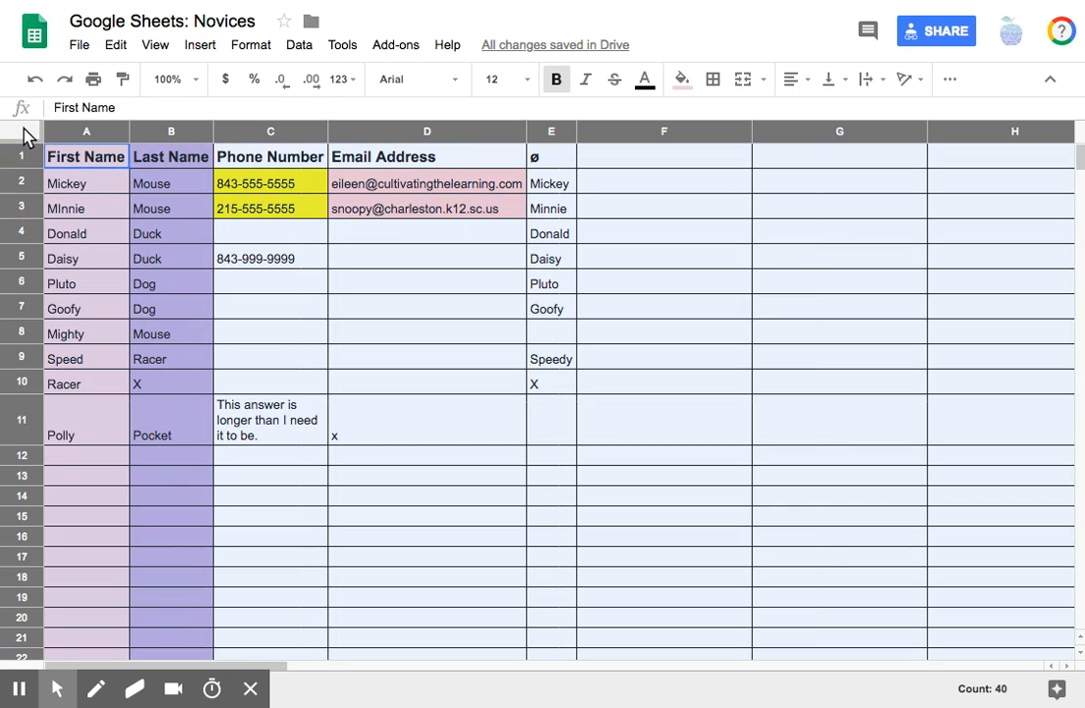
pyautogui.click(866, 80)
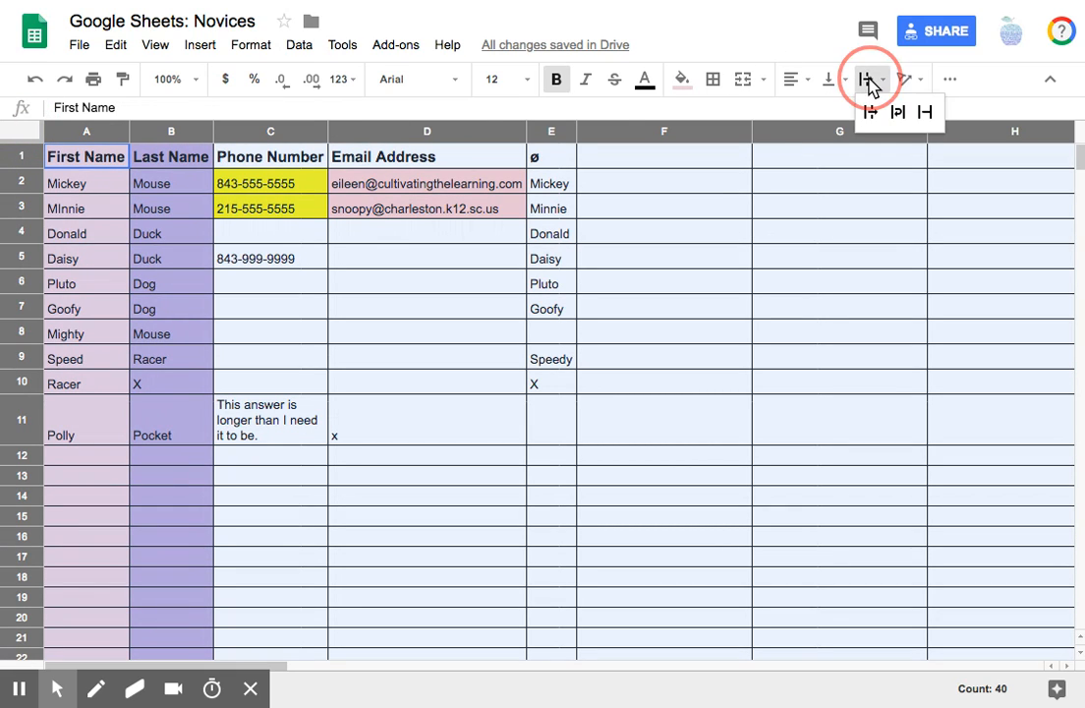
pyautogui.click(897, 114)
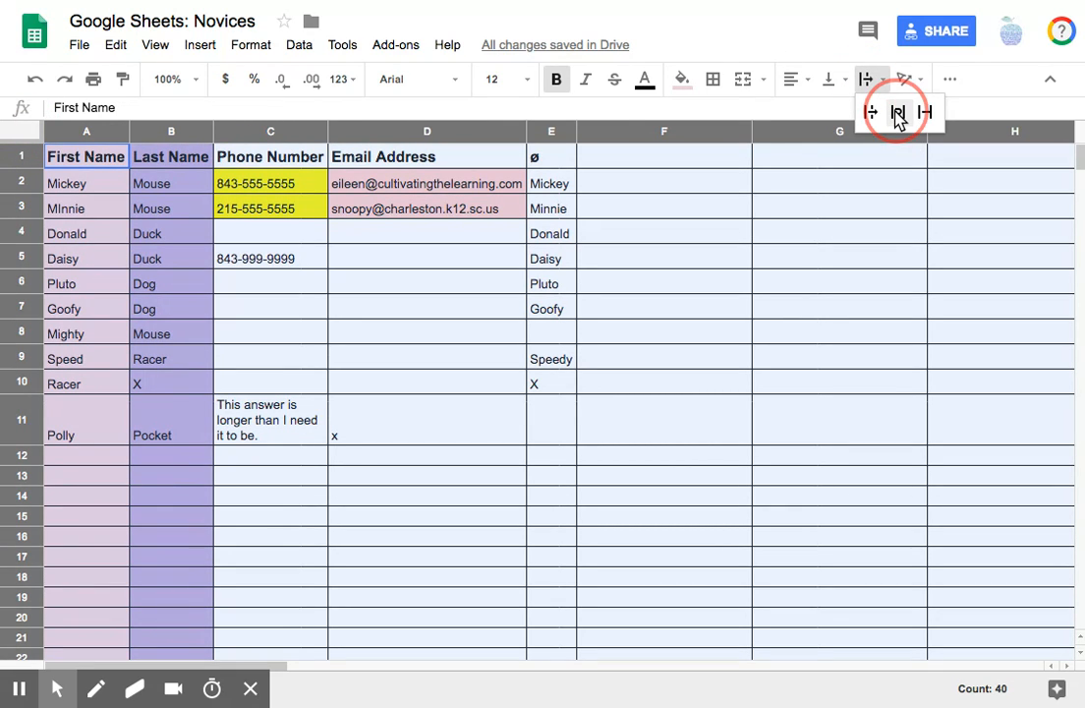
pyautogui.click(445, 462)
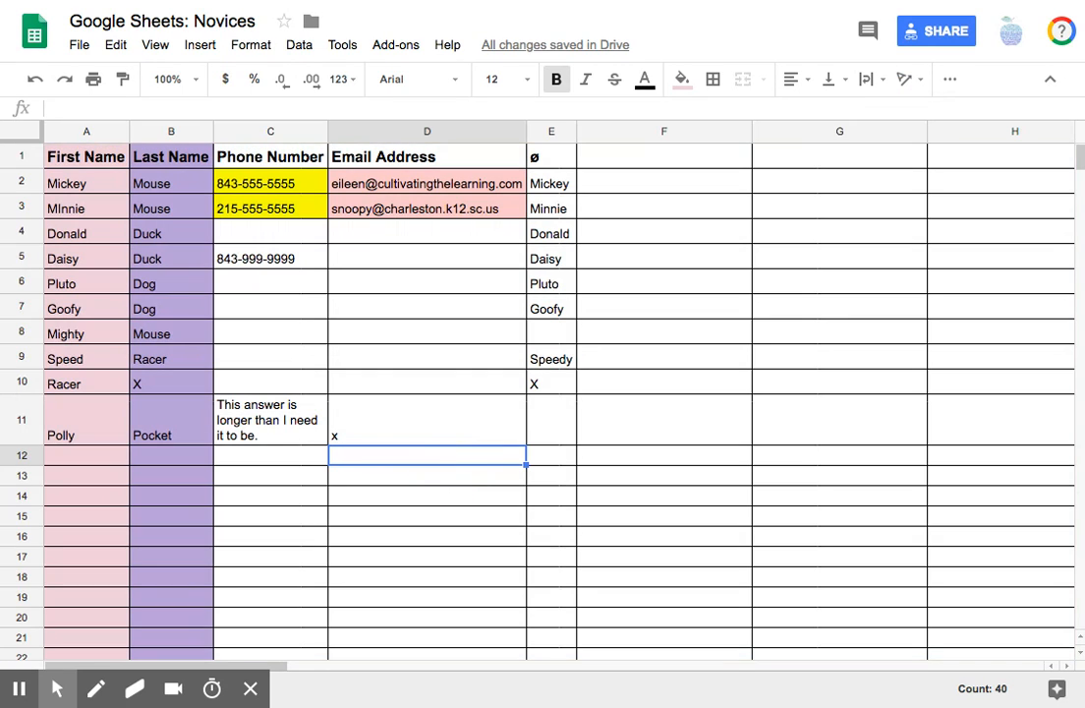
pyautogui.click(215, 691)
pyautogui.click(250, 689)
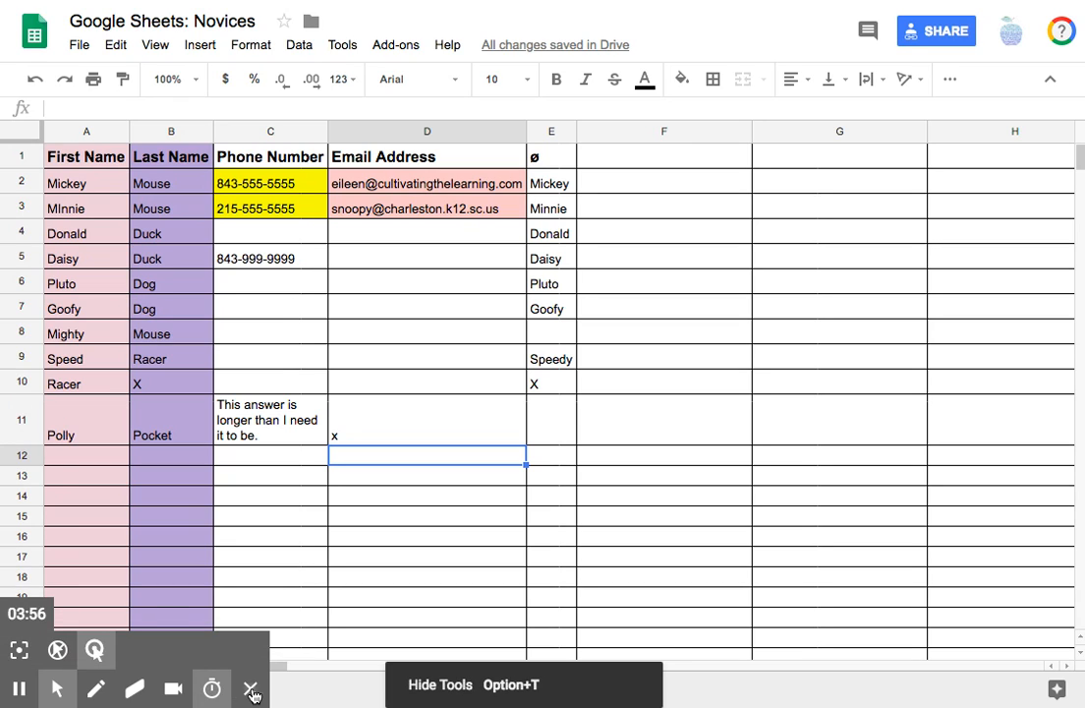